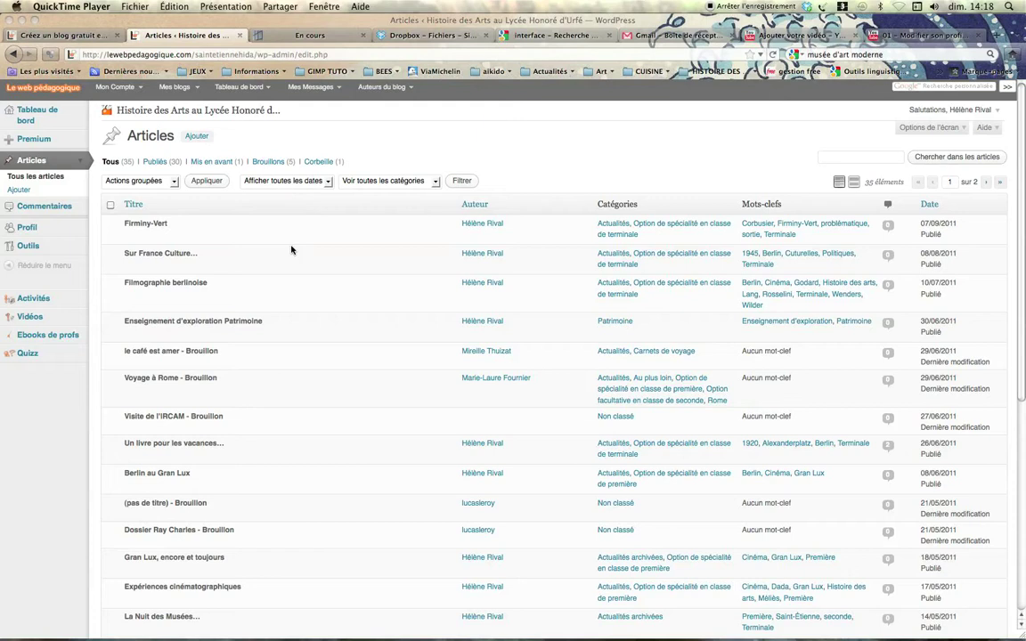
Go through the dashboard to the blog's article list and start a new article.
left_click(35, 117)
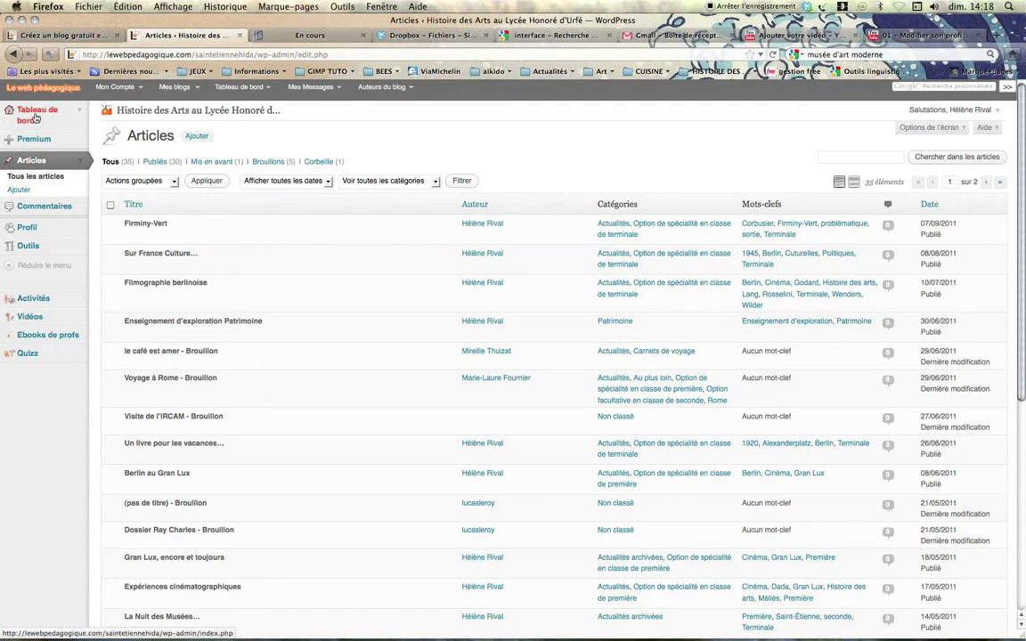
left_click(35, 118)
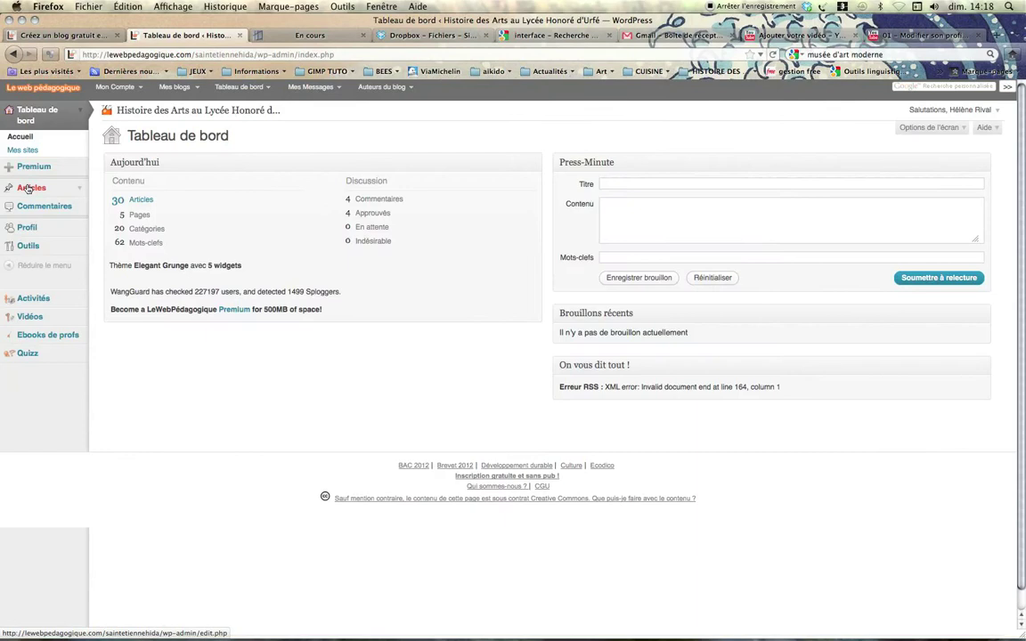
left_click(29, 188)
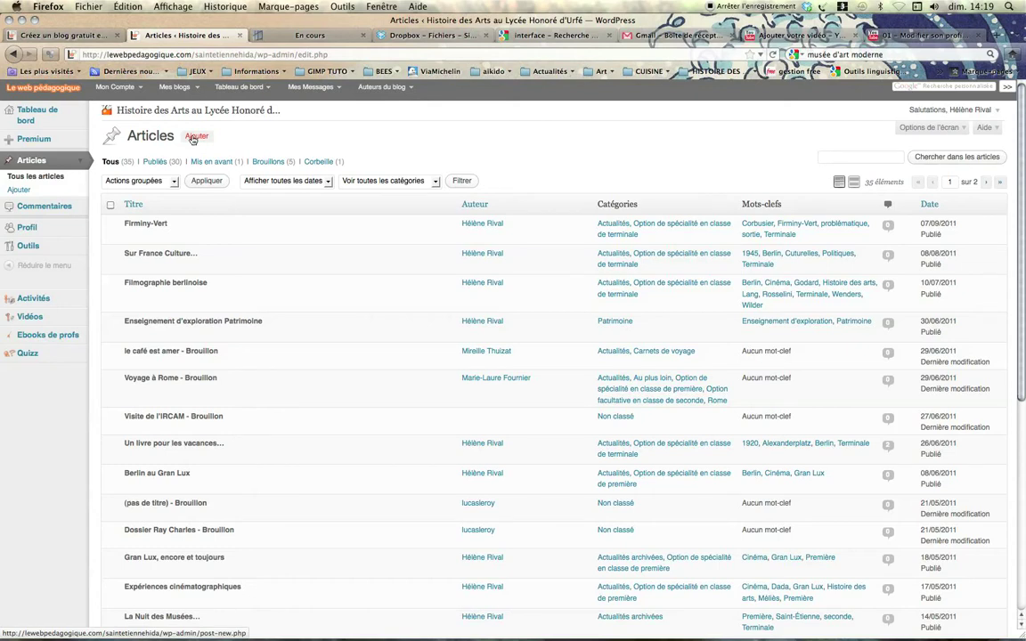
left_click(22, 190)
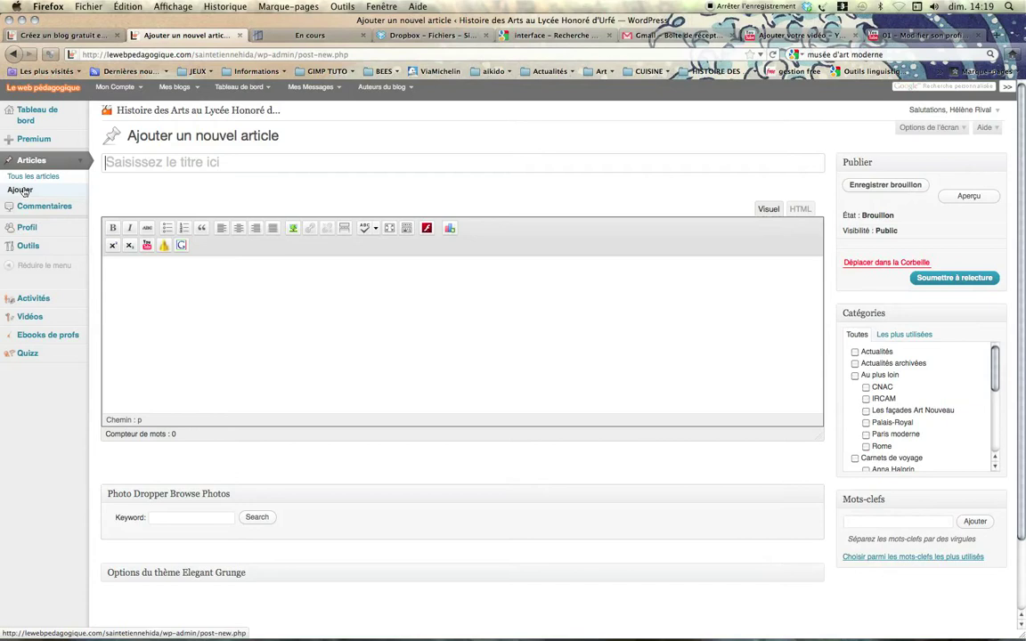
Title the new article "Dennis Oppenheim au Musée d'Art Moderne".
type("Dennis ")
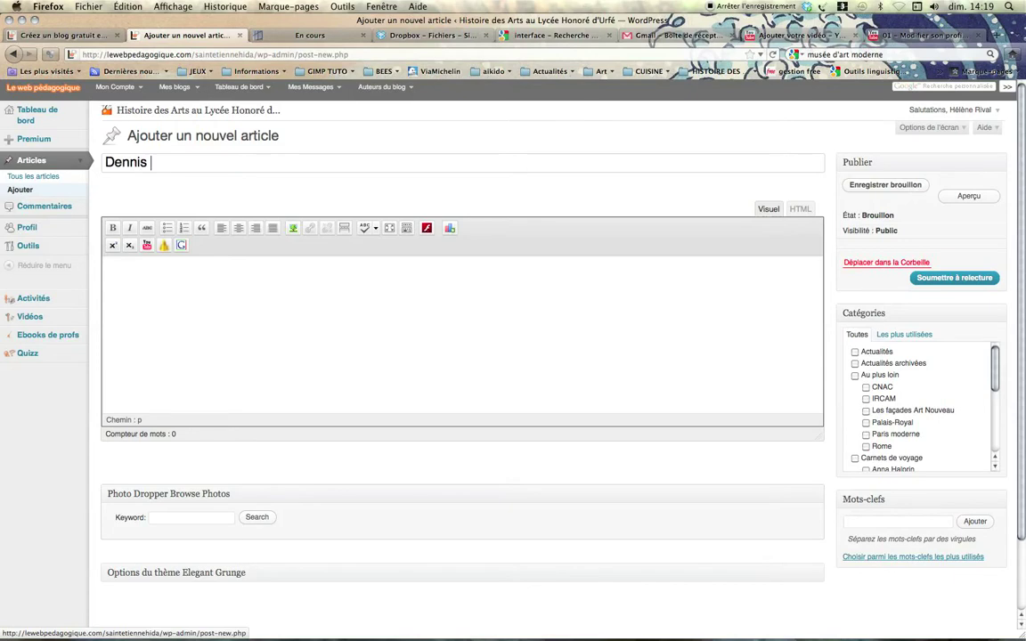
type("Oppenheim")
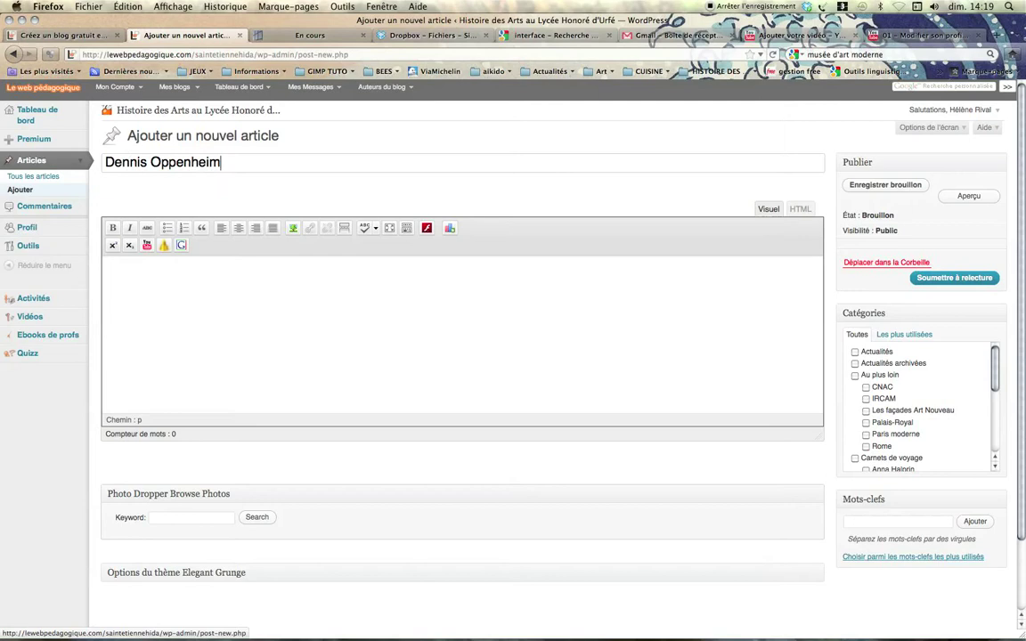
type(" au Musée d'AR")
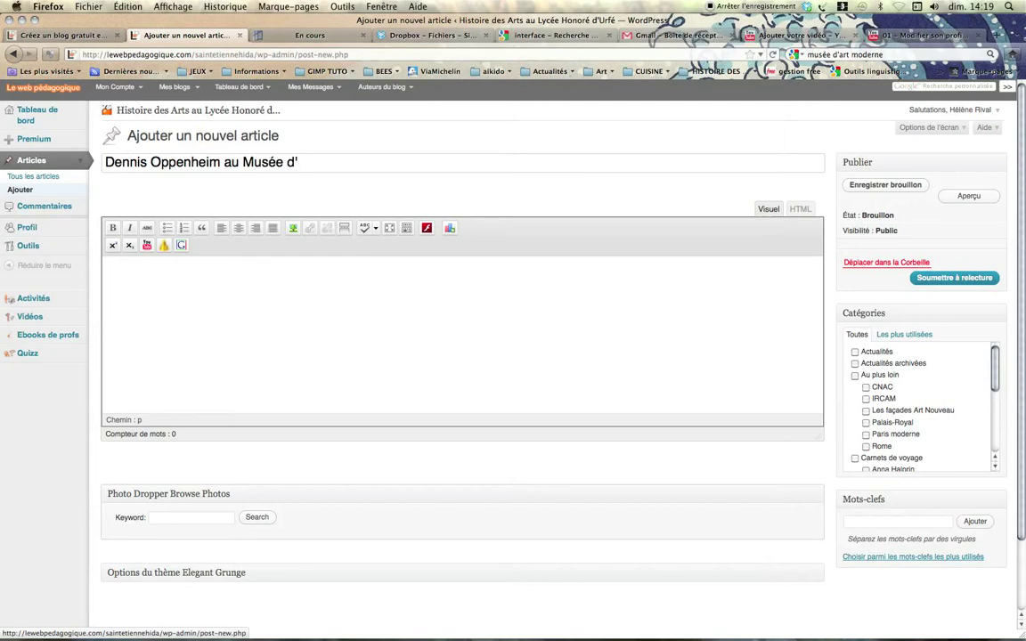
key("BackSpace")
type("rt Moderne")
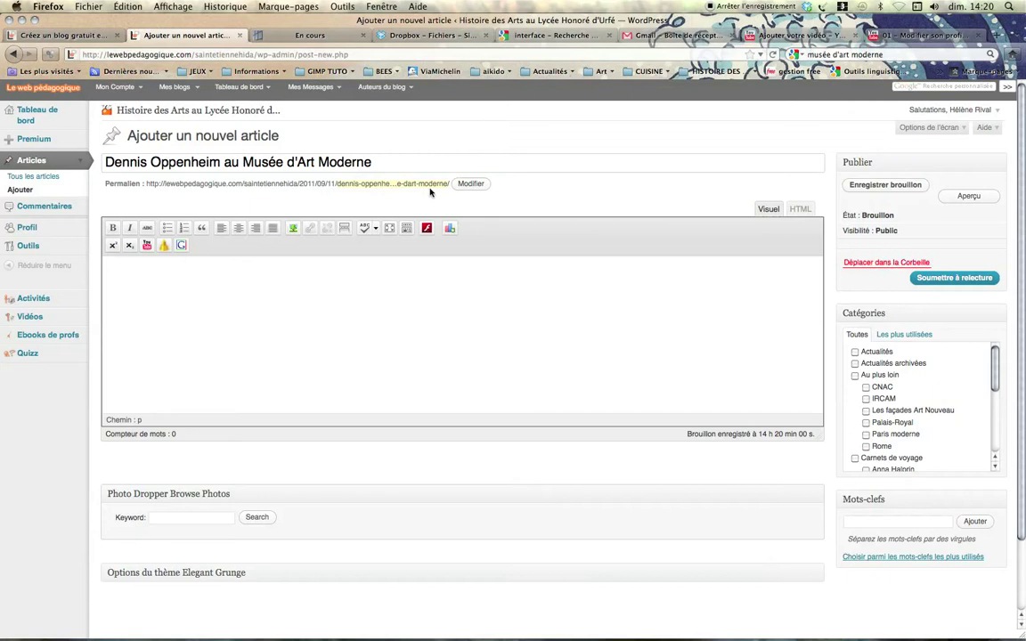
Shorten the article's permalink slug to "dennis-oppenheim" and confirm it.
left_click(470, 183)
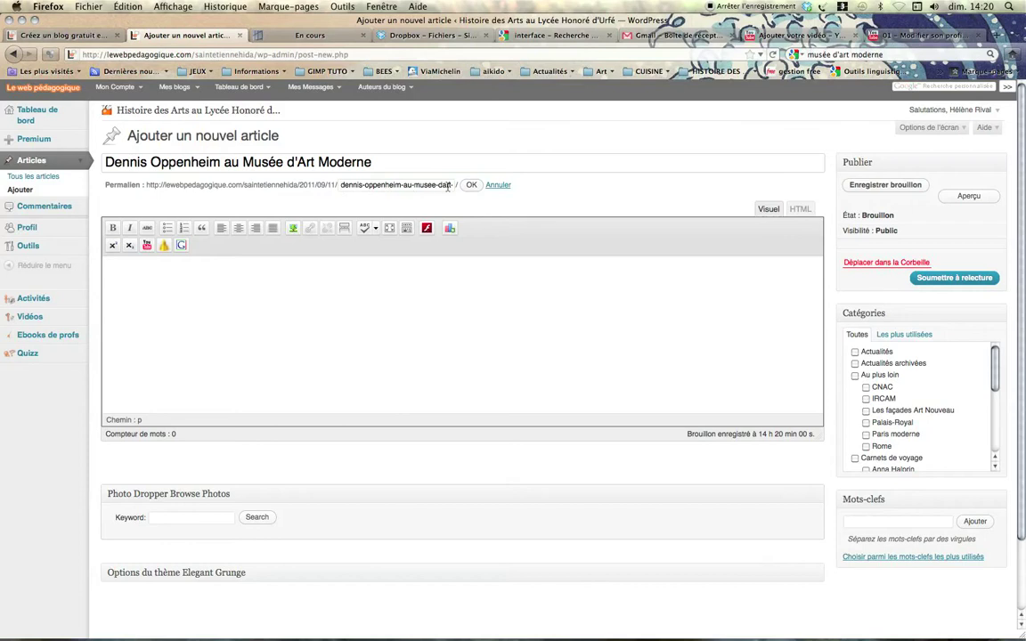
left_click_drag(399, 185, 496, 198)
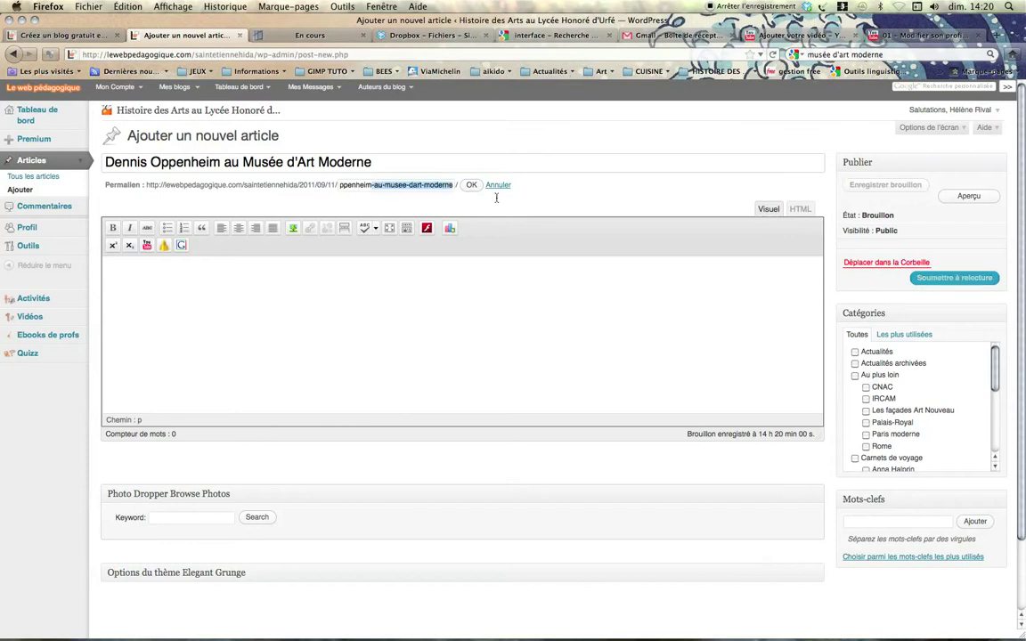
key("BackSpace")
key("BackSpace")
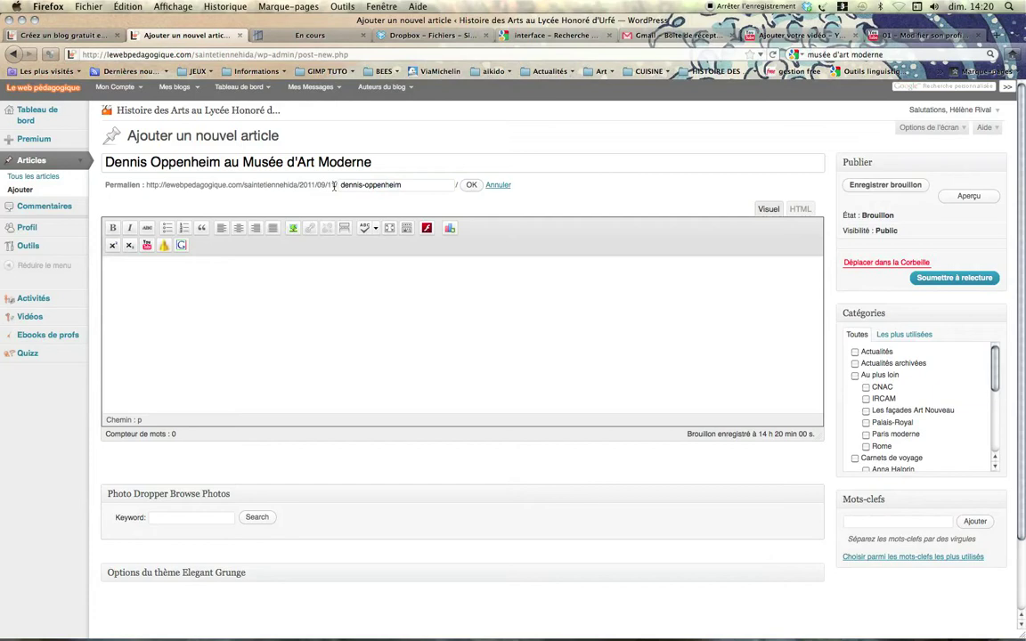
left_click(470, 186)
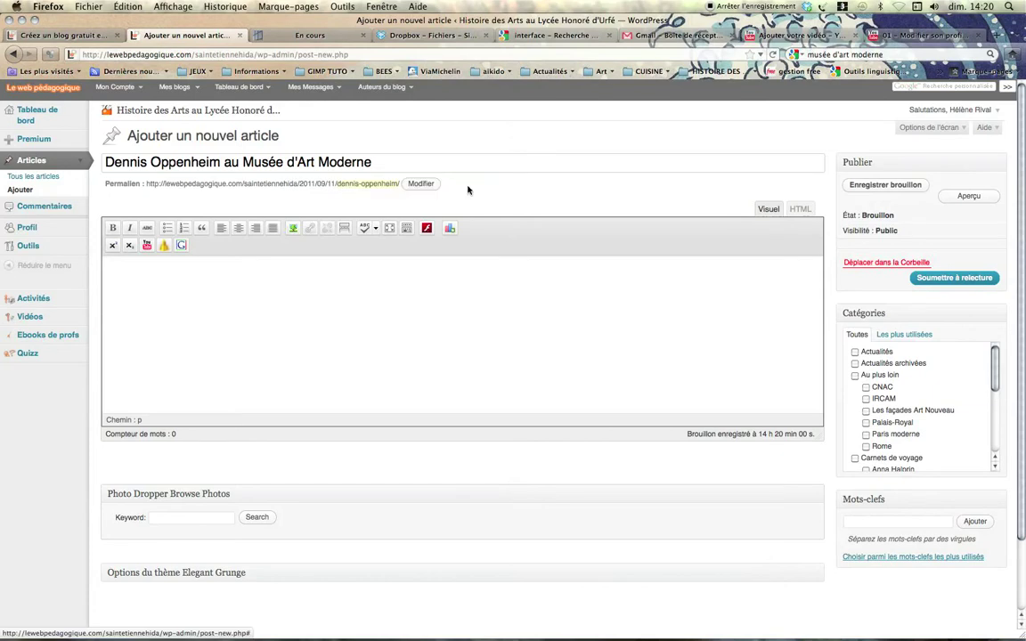
Place the cursor in the article body and show the editor's additional row of formatting tools.
left_click(115, 305)
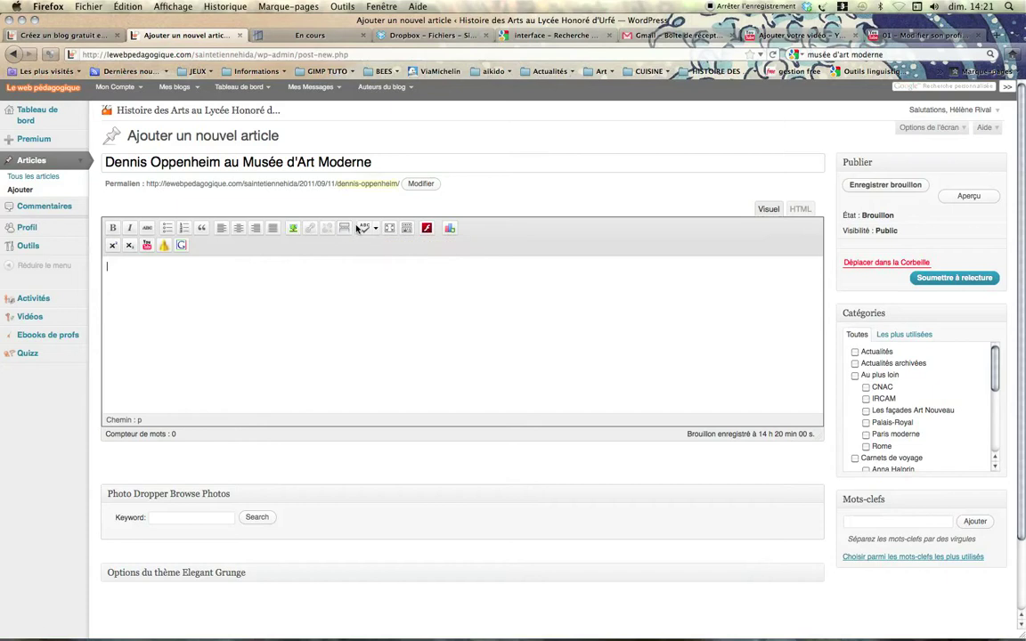
left_click(253, 262)
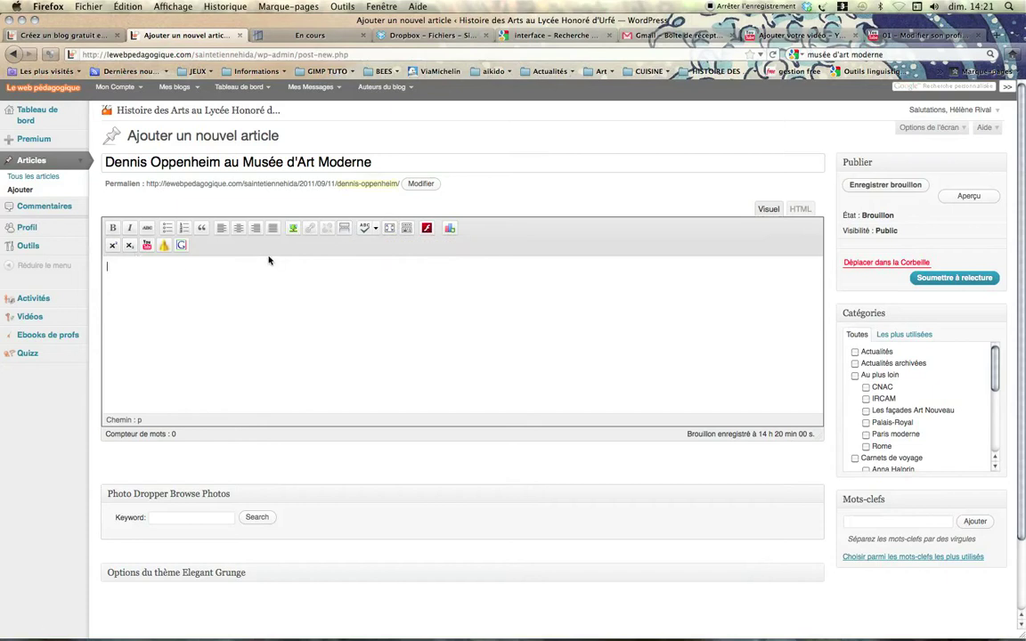
left_click(406, 229)
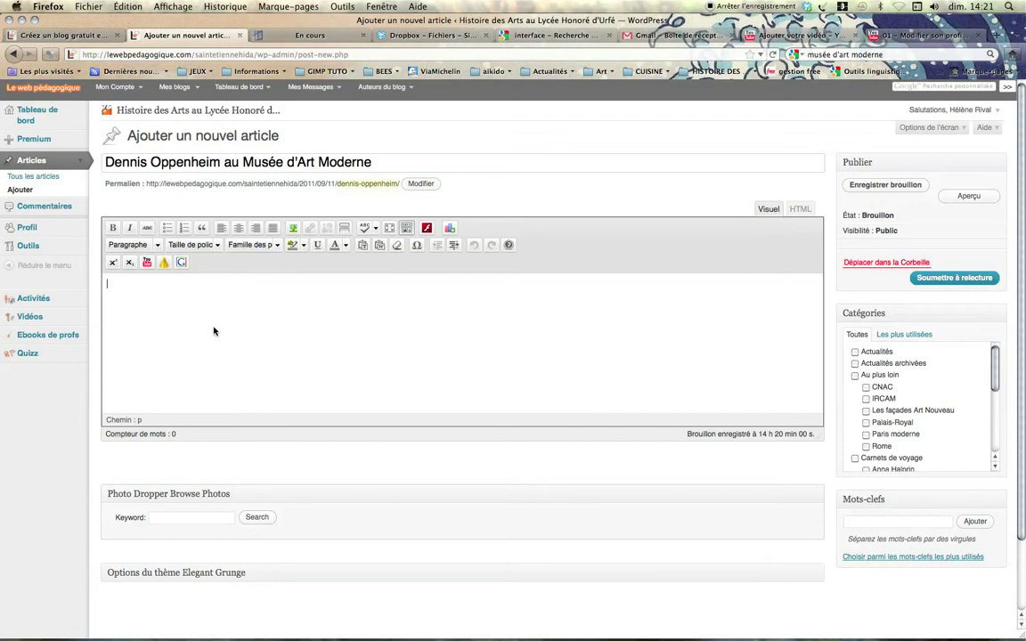
Write the article body: "J'ai profité de ce dimanche pour aller voir l'exposition de Dennis Oppenheim au Musée d'Art Moderne de Saint-Étienne.".
type("J'ai profité de ce dimanche pour all")
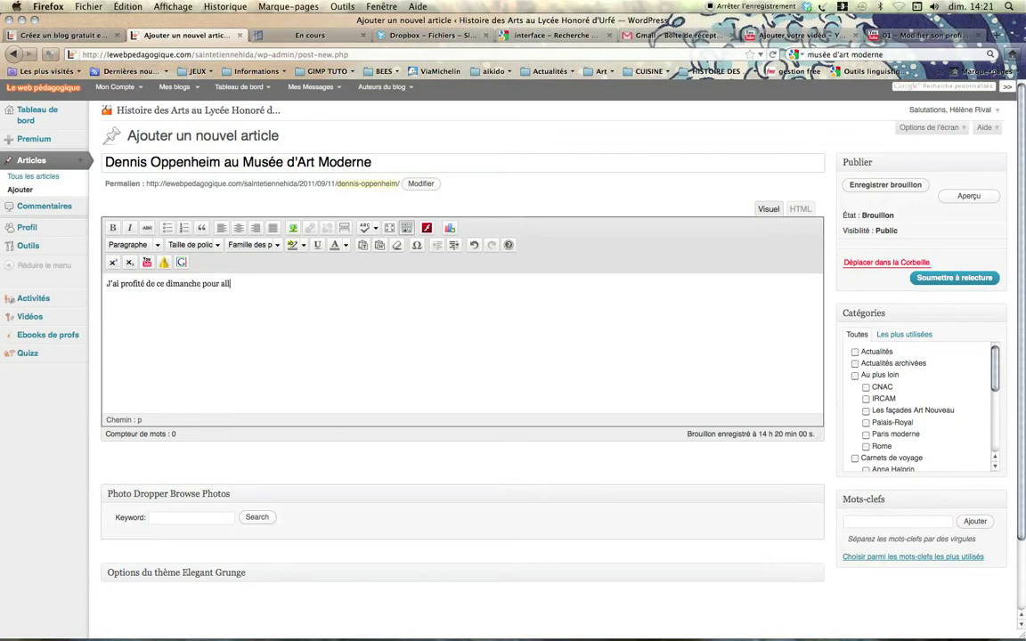
type("er voir l'exposition de Dennis Opphenheim au")
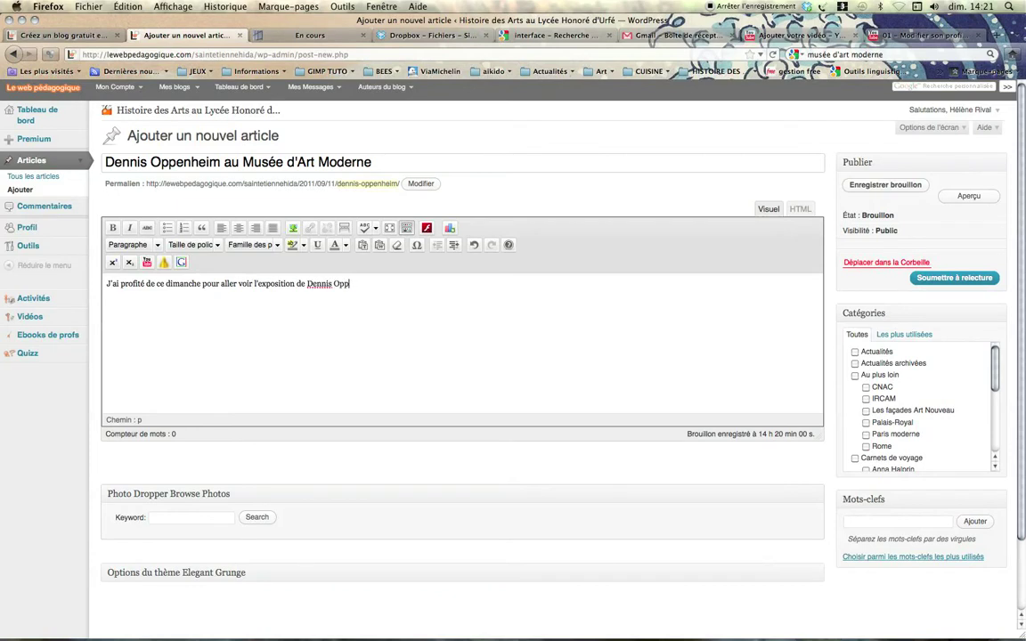
type(" Musée d'Art Moderne d")
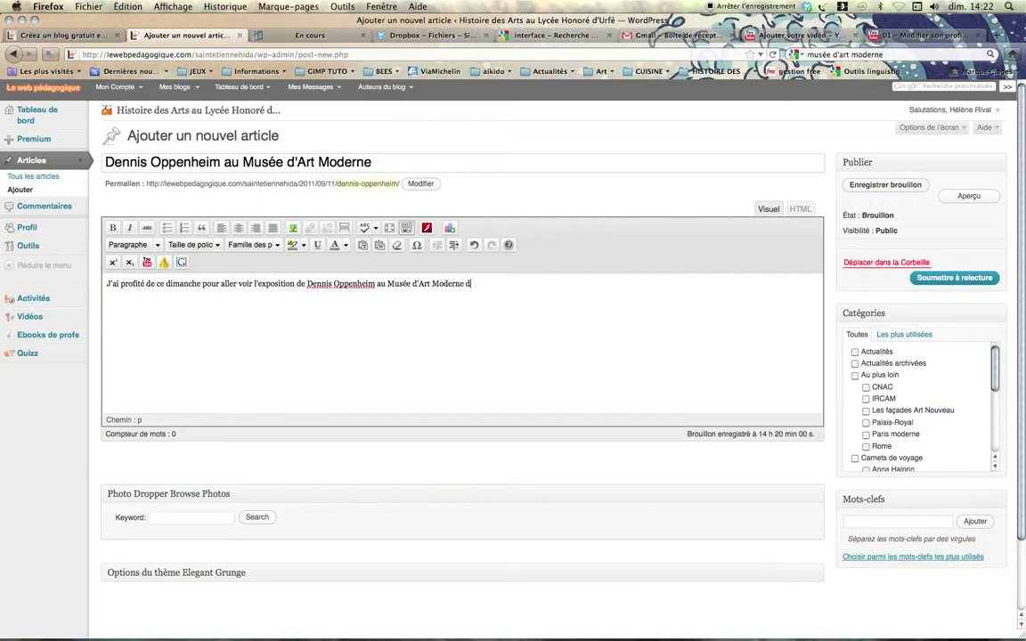
type("e Saint-Étienne.")
key("Return")
Look at the museum's current exhibitions page, and preview the draft article in a new tab before returning to the editor.
left_click(276, 37)
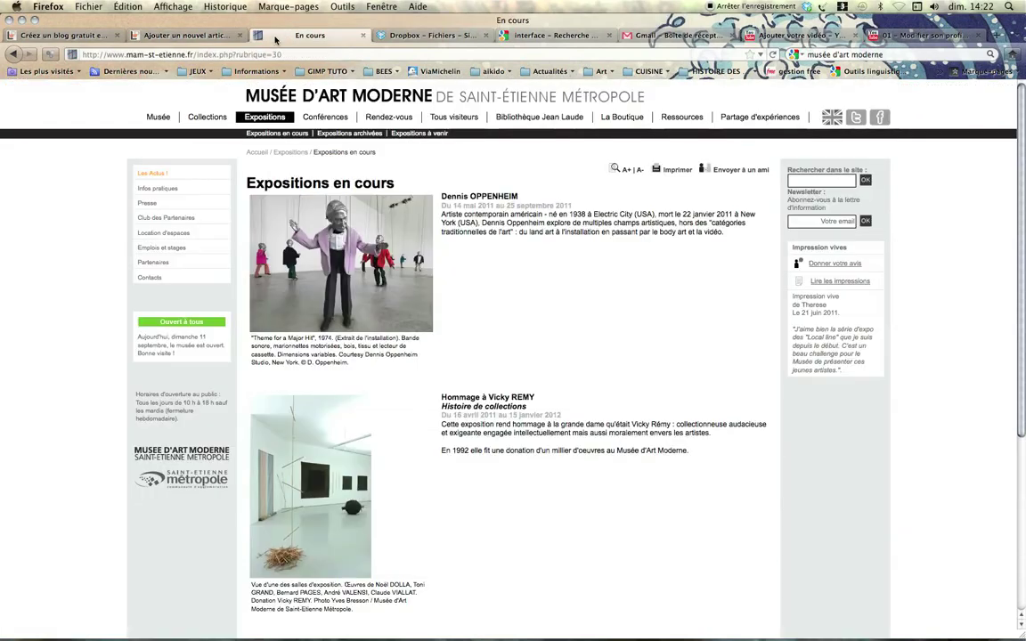
left_click(222, 35)
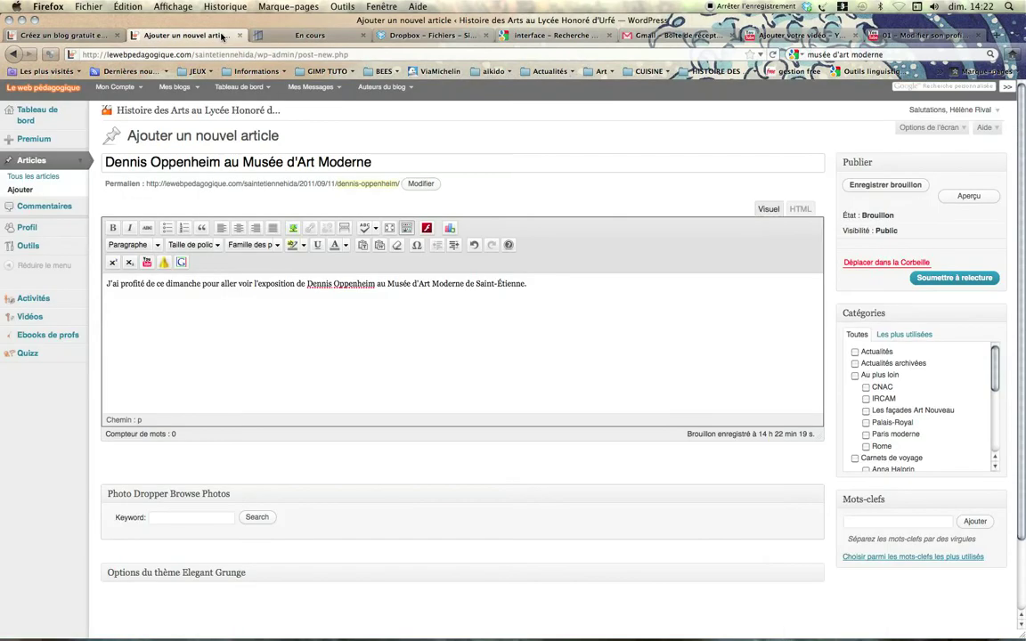
right_click(956, 201)
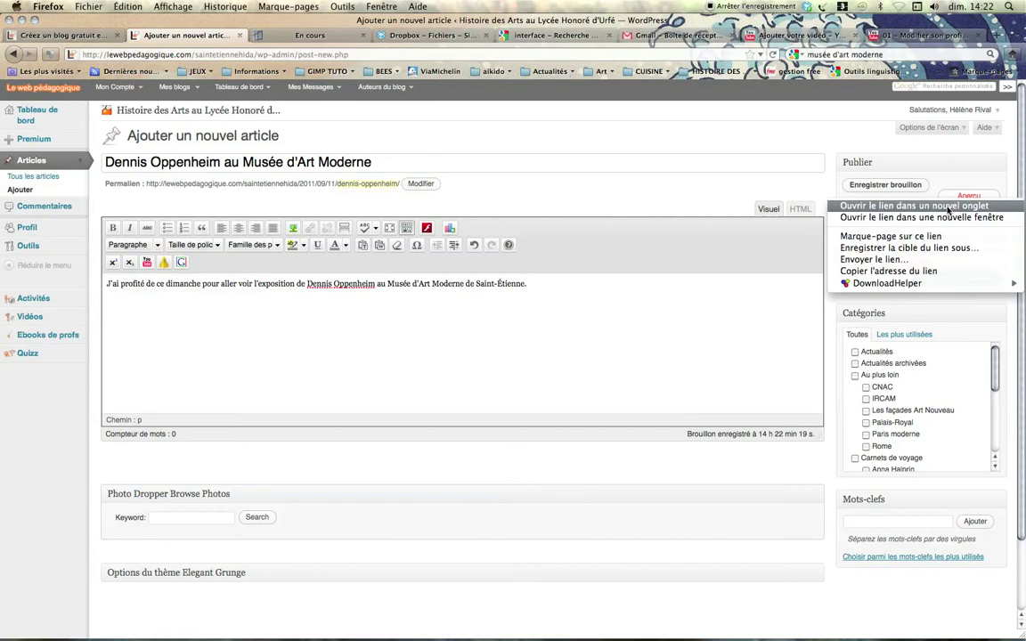
left_click(948, 206)
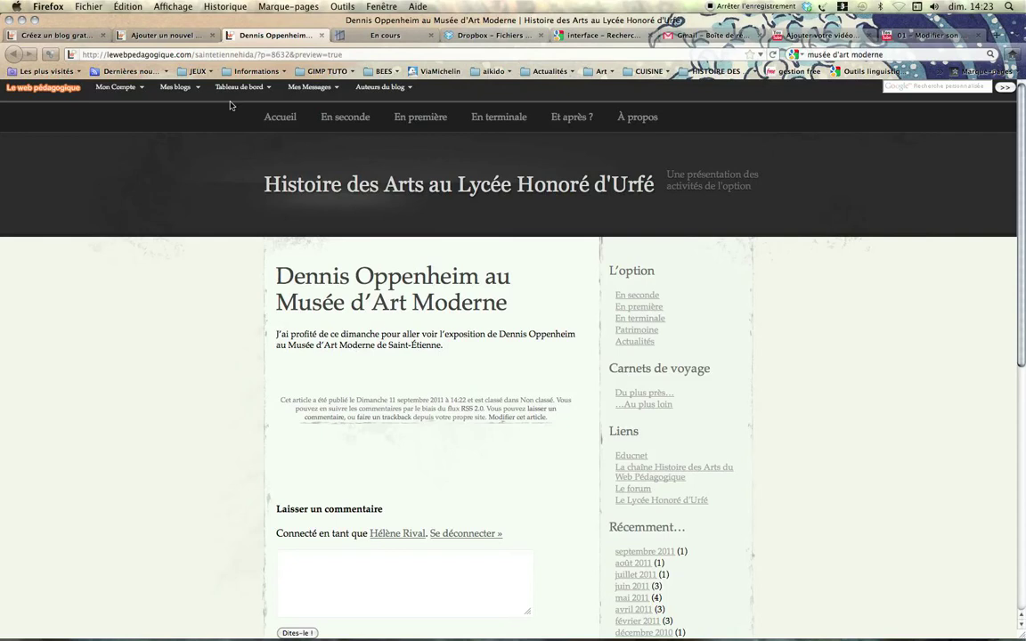
left_click(168, 36)
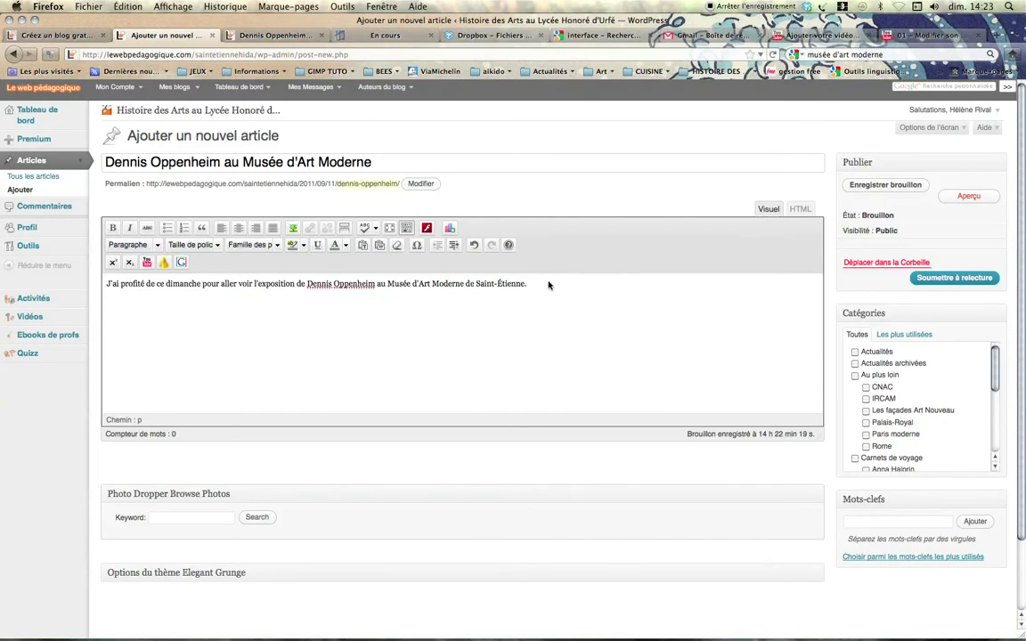
Centre the body paragraph and save the article as a draft.
left_click_drag(548, 285, 105, 285)
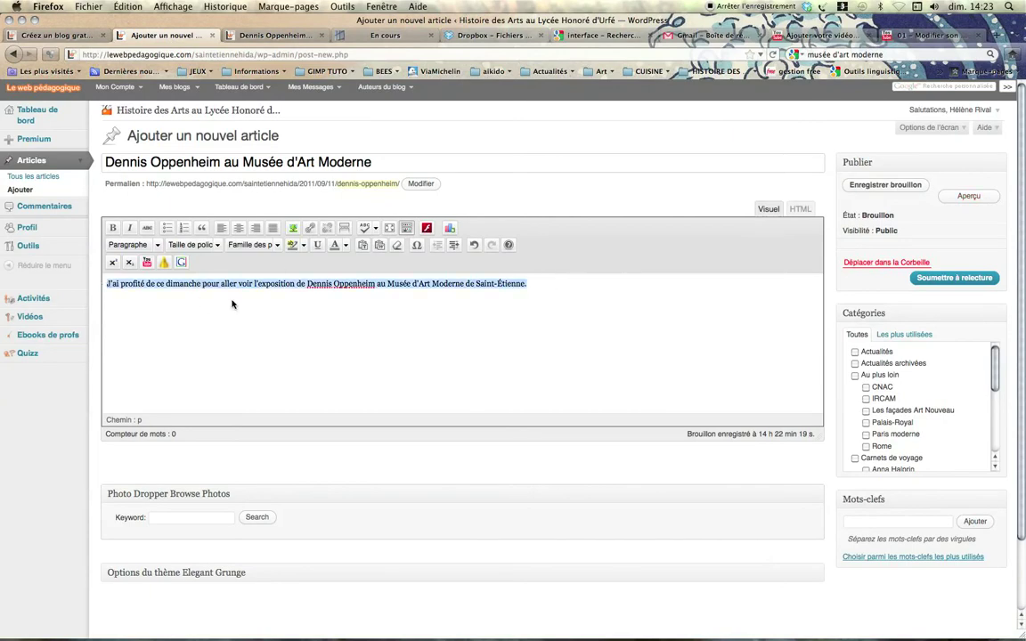
left_click(238, 228)
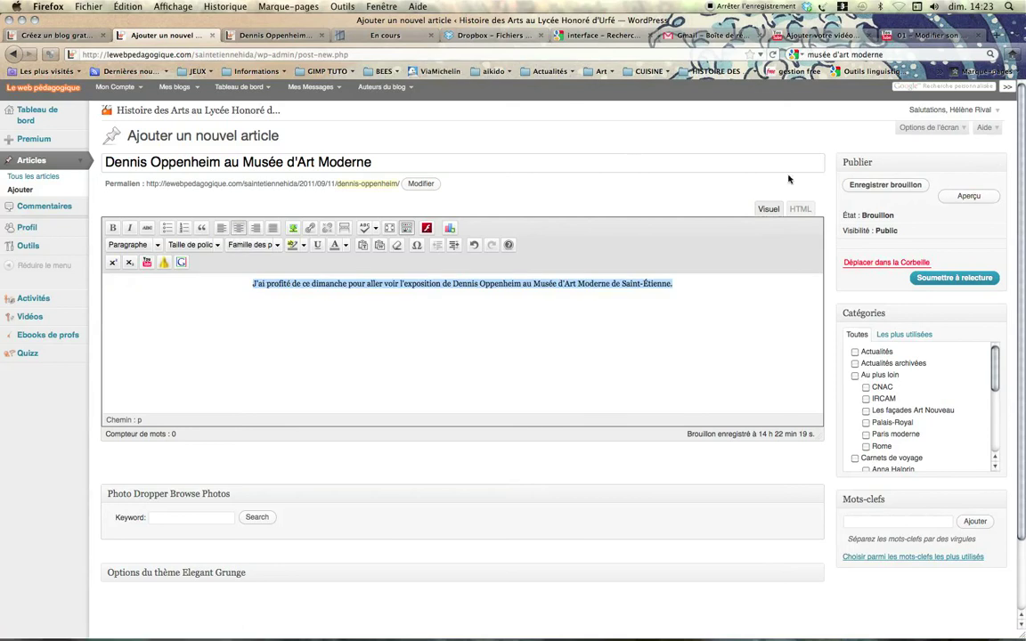
left_click(859, 189)
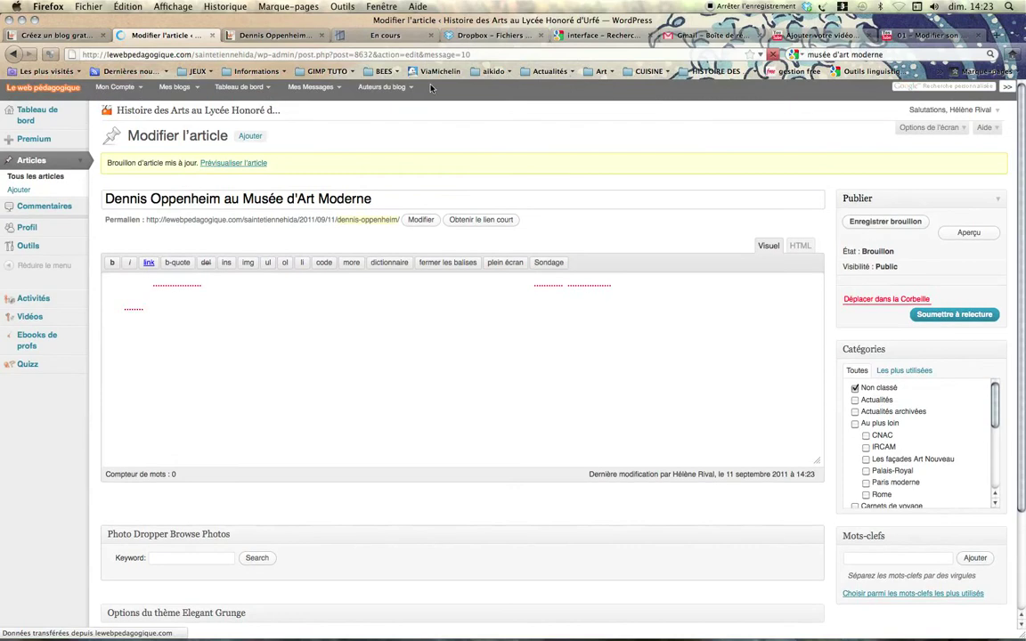
Reload the article preview to check the paragraph's alignment, and return to the article editor.
left_click(260, 35)
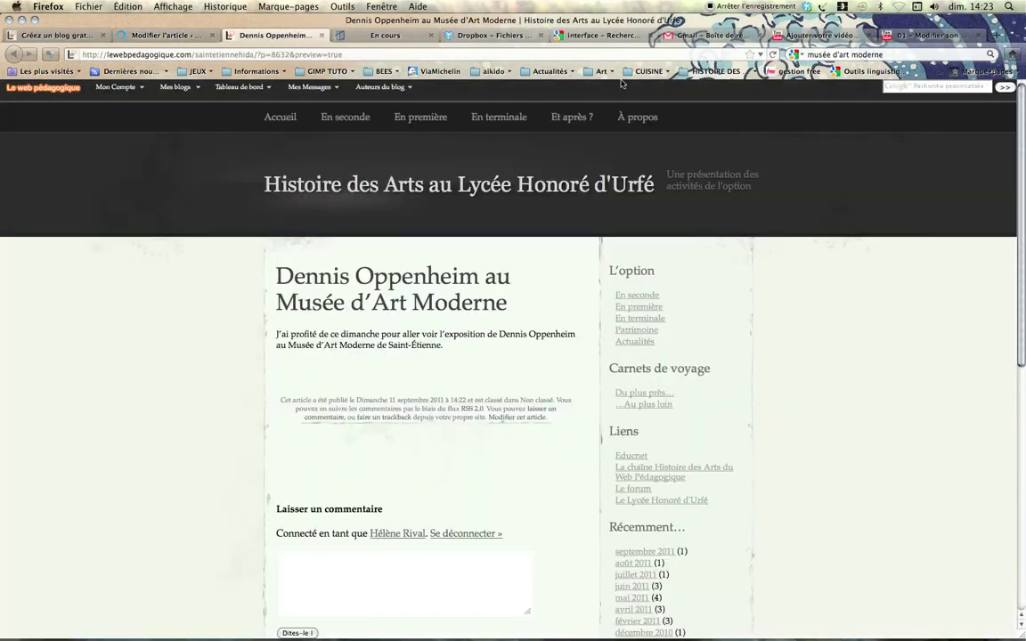
left_click(777, 55)
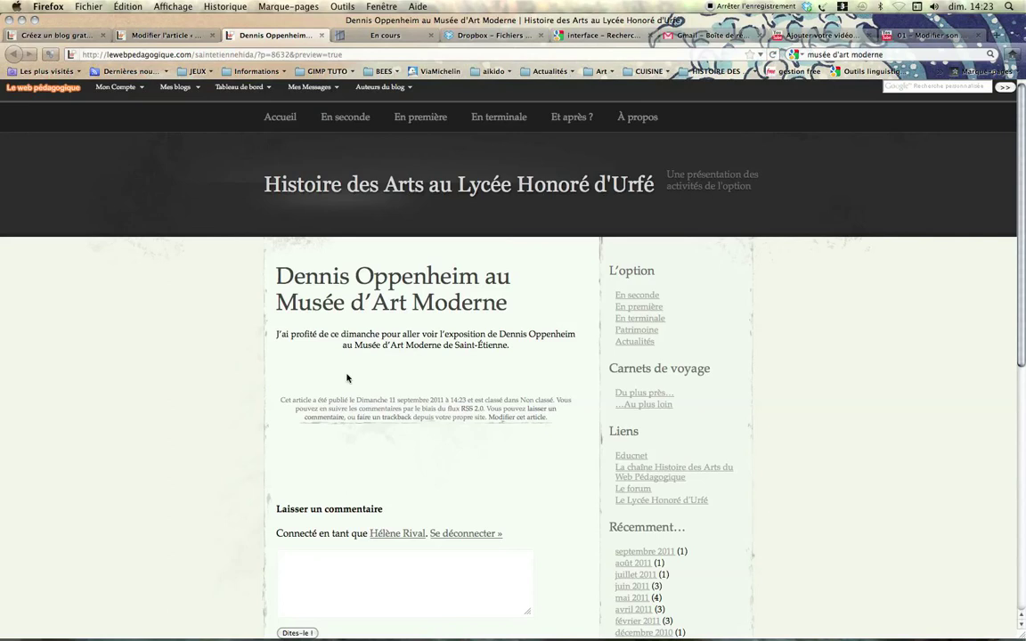
left_click_drag(510, 346, 418, 345)
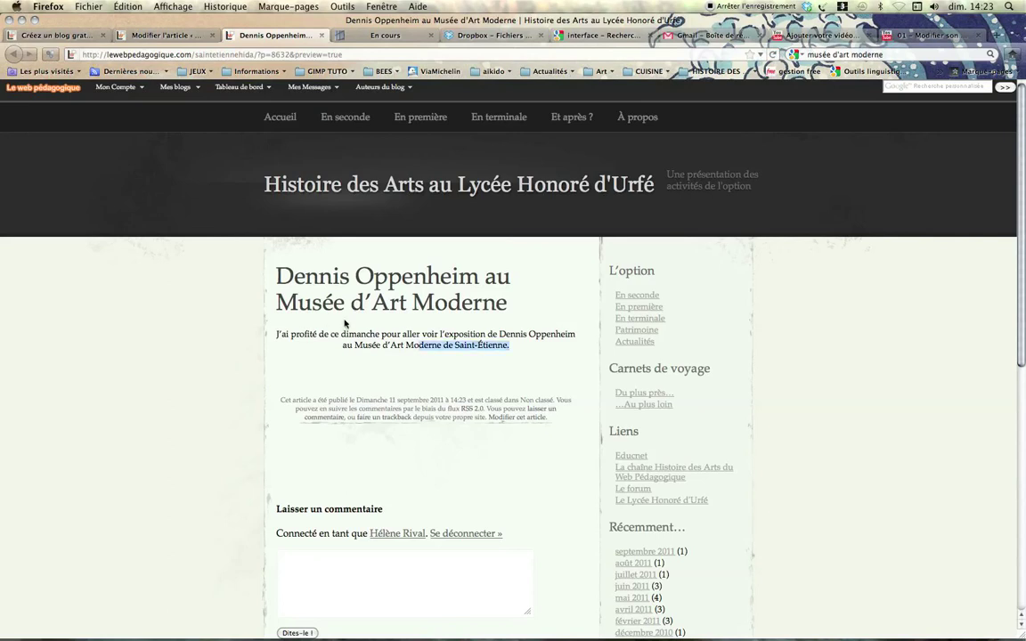
left_click(431, 345)
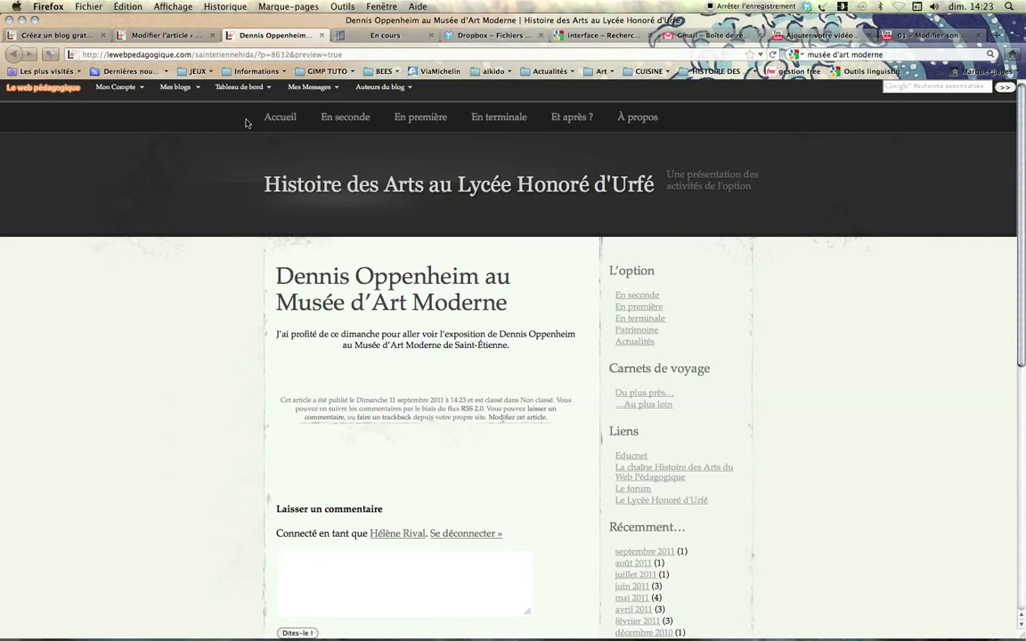
left_click(187, 37)
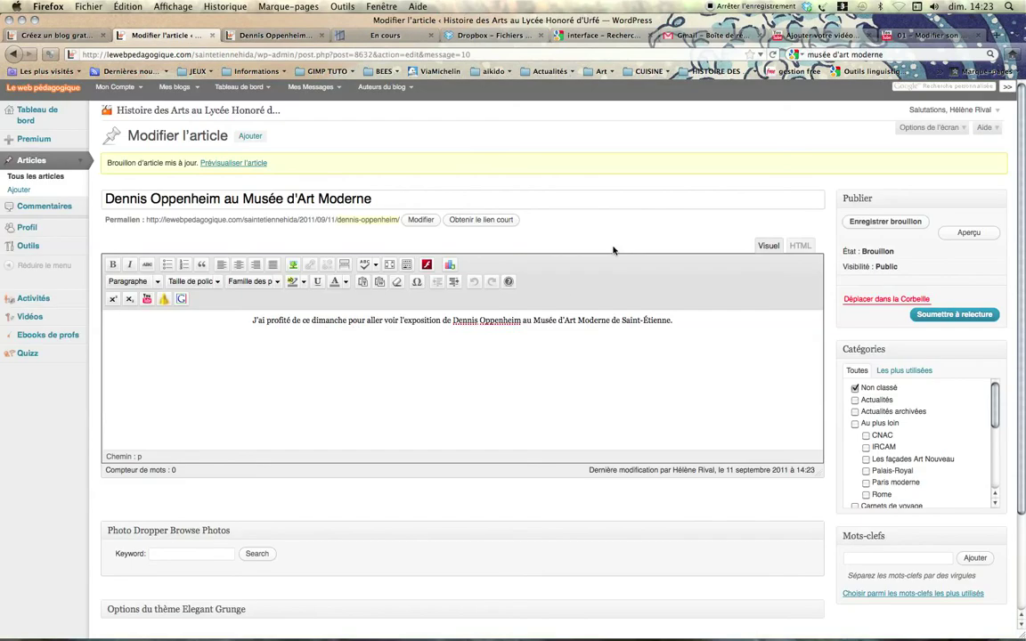